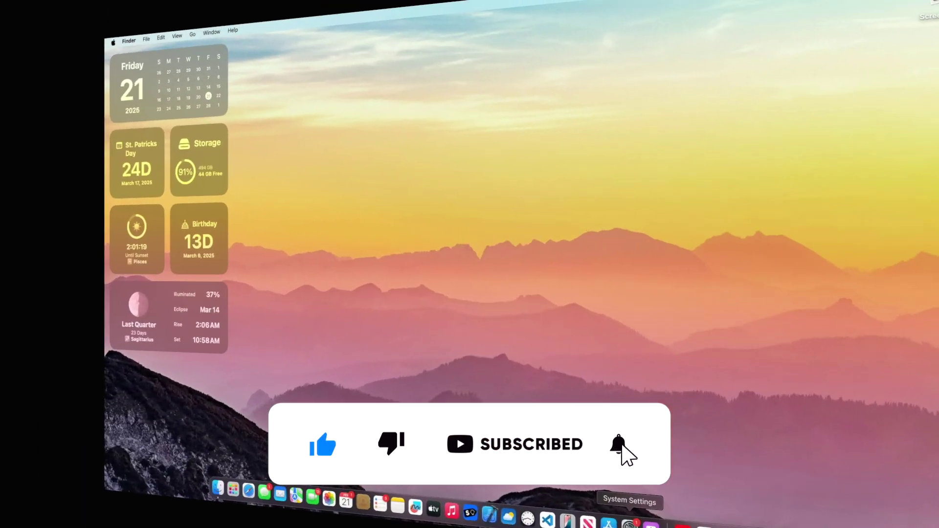
Check Software Update and review Automatic Updates, confirming the Mac runs macOS Sequoia Beta 15.4.
click(630, 523)
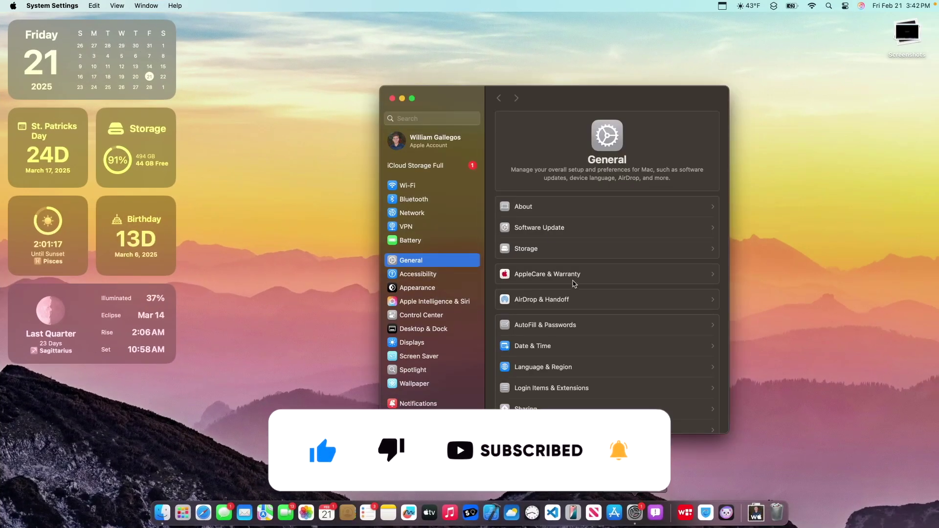
click(537, 230)
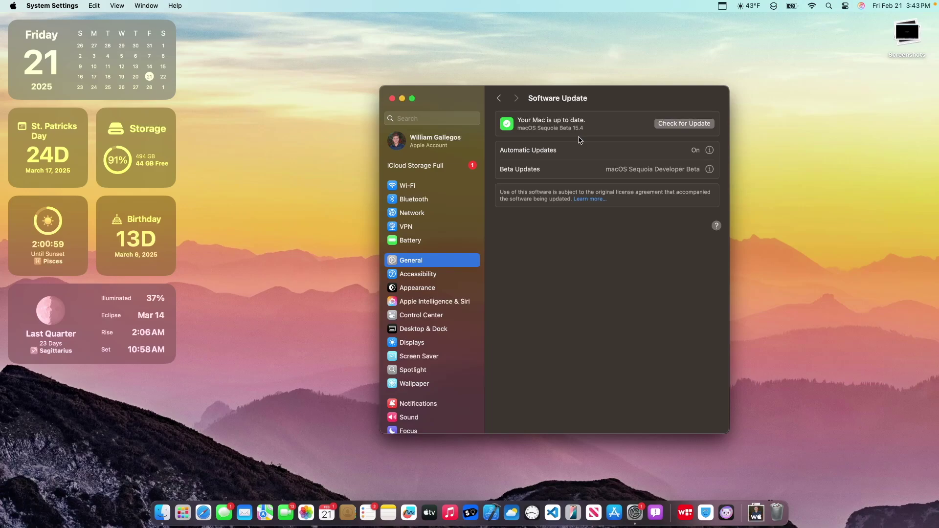
click(687, 126)
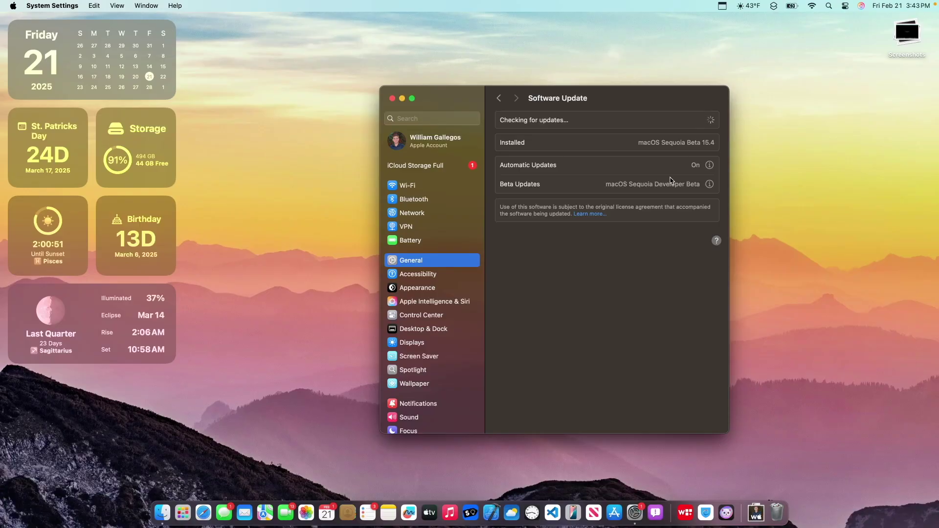
click(710, 164)
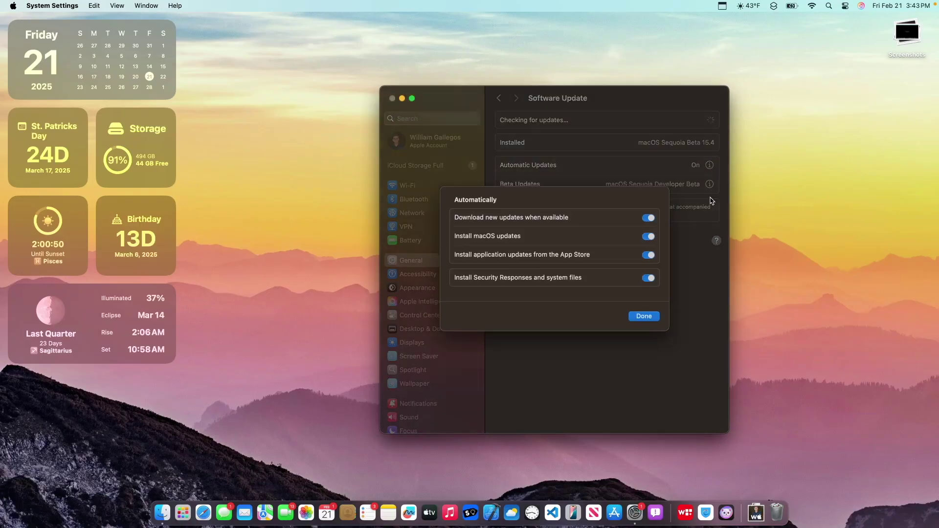
click(644, 317)
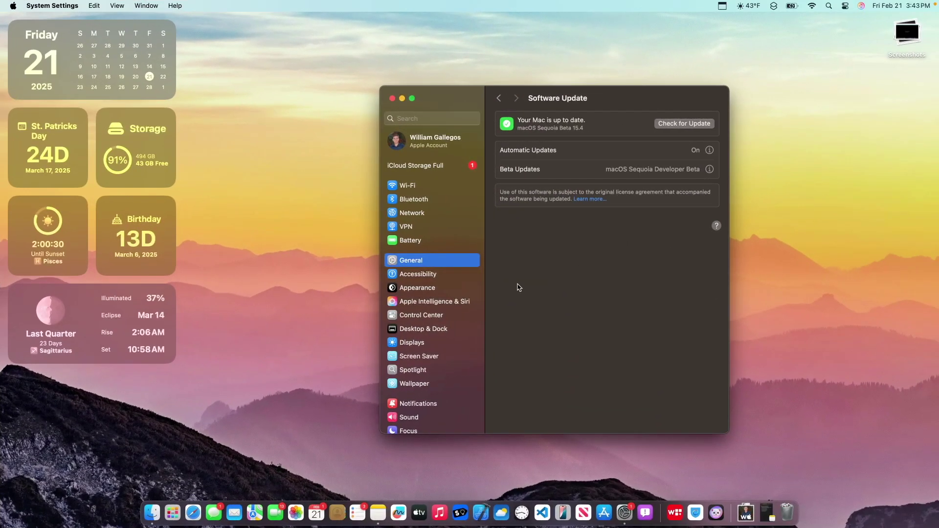
Glance at Apple Intelligence & Siri settings, then ask Siri 'What can I do?' and dismiss its suggestions.
click(456, 303)
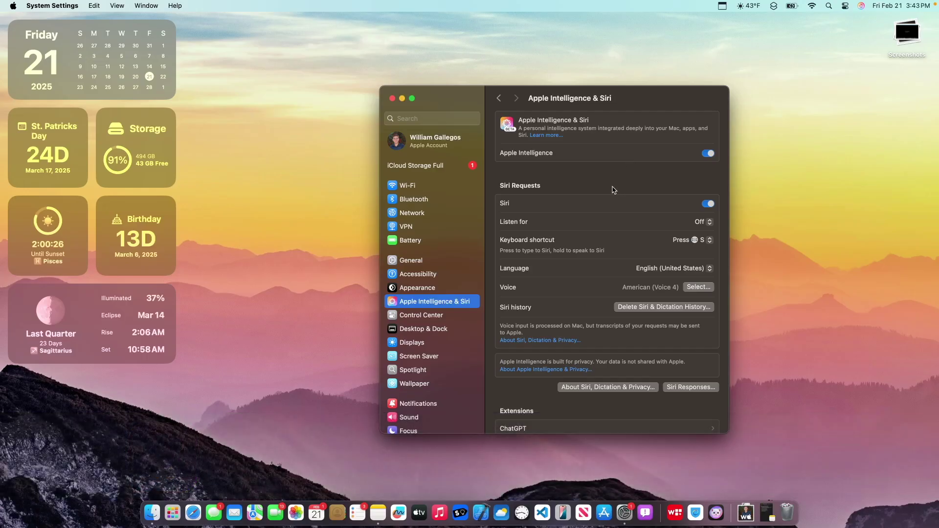
click(393, 98)
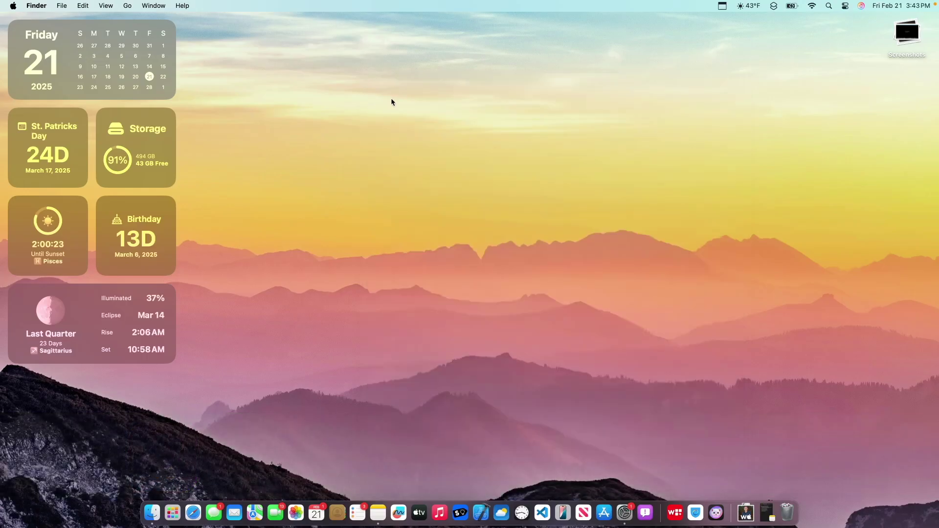
click(860, 6)
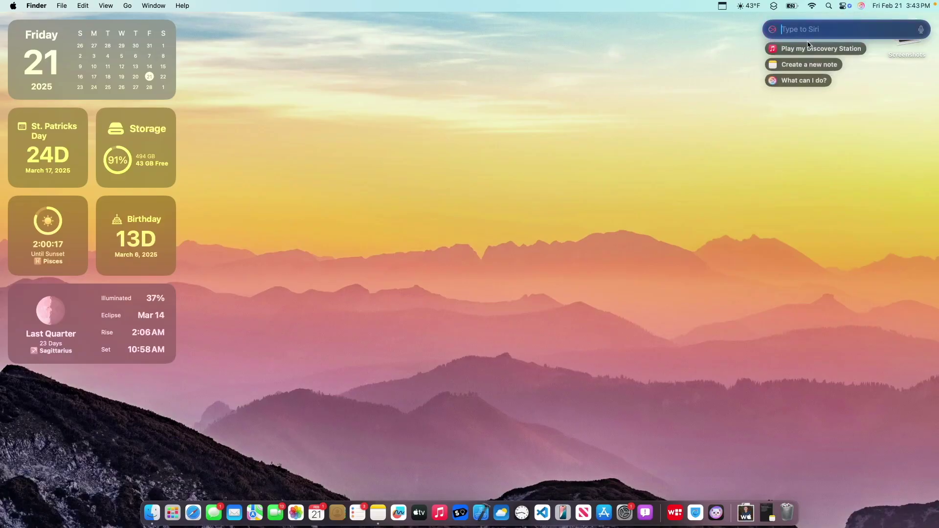
click(784, 81)
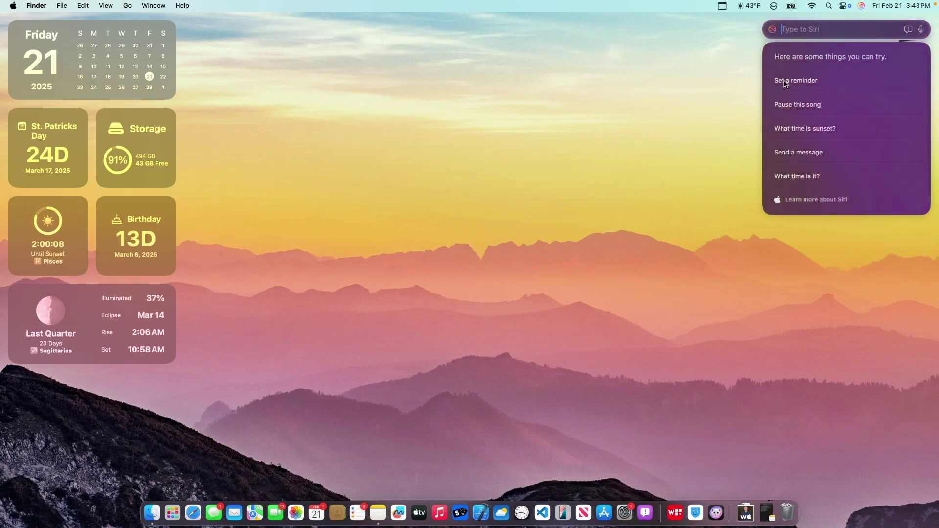
click(860, 4)
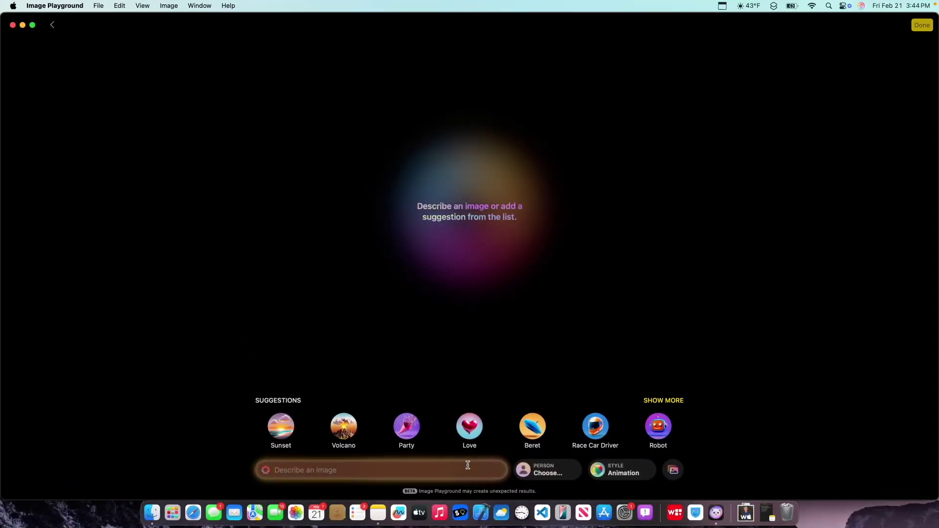
Switch the image style to Sketch and add the Love, Robot and Race Car Driver concepts.
click(636, 471)
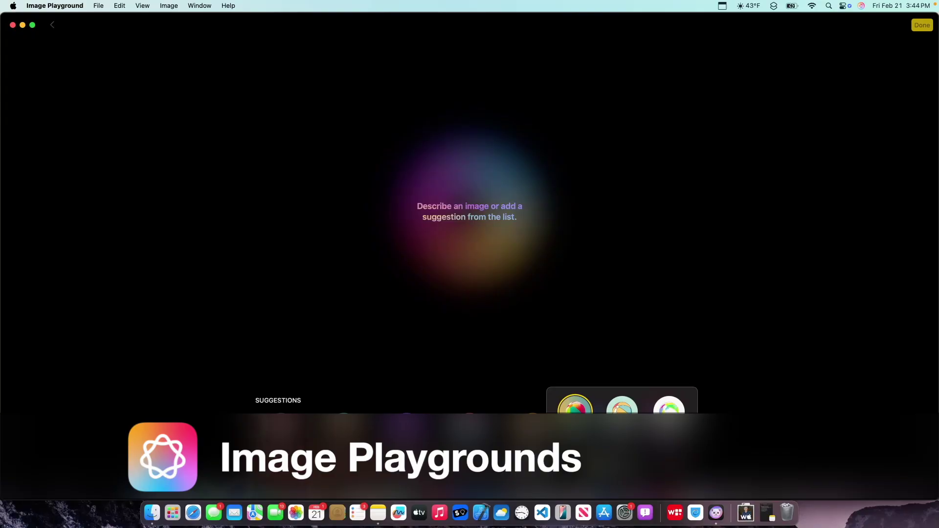
click(669, 409)
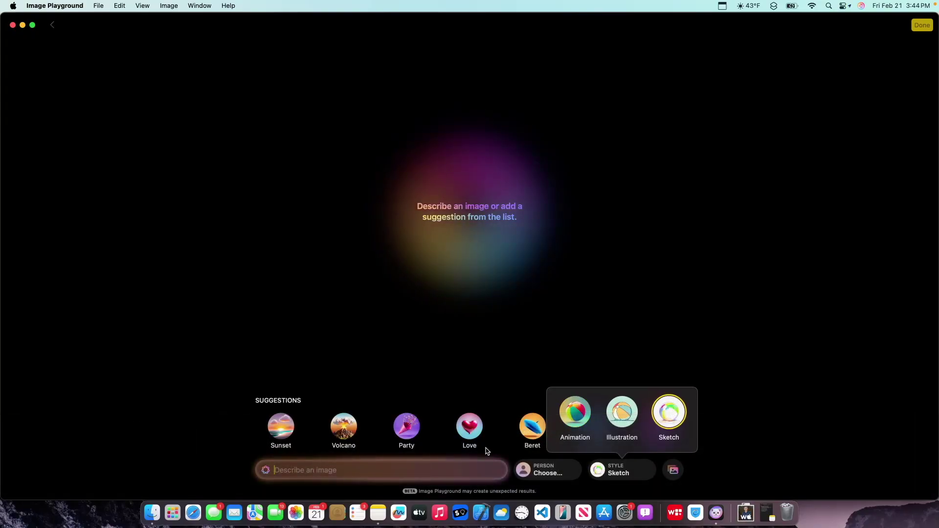
click(463, 478)
click(470, 427)
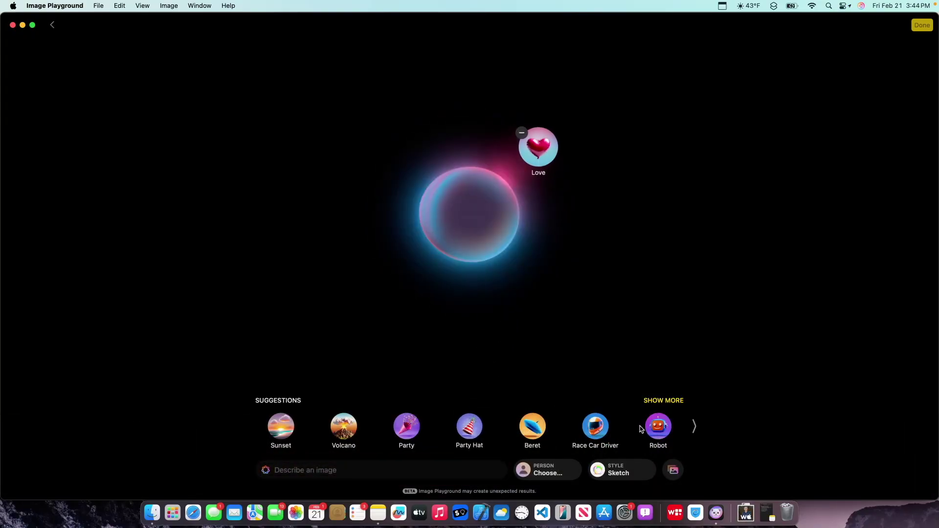
click(656, 427)
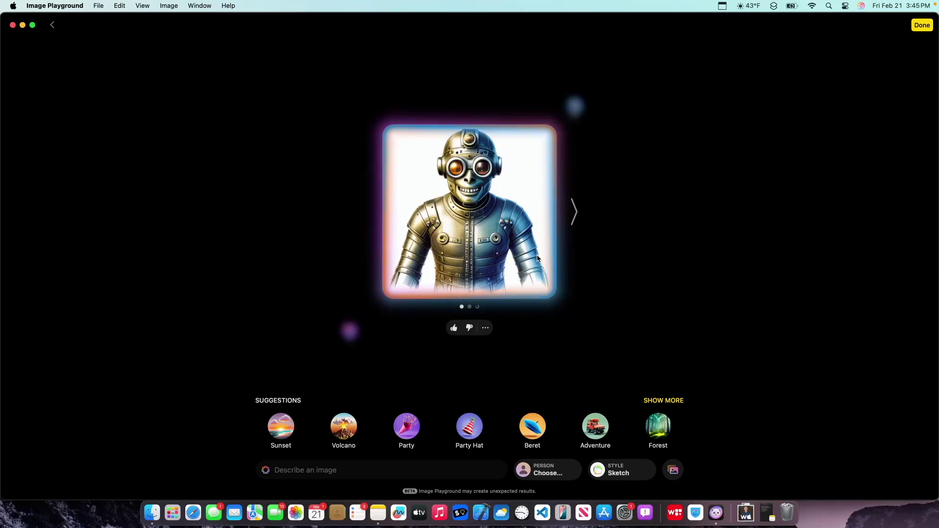
click(575, 215)
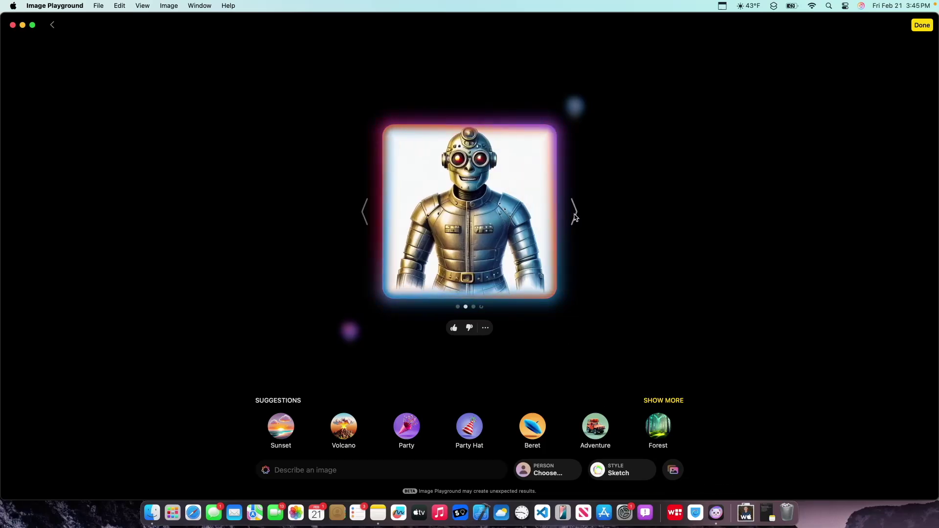
click(575, 216)
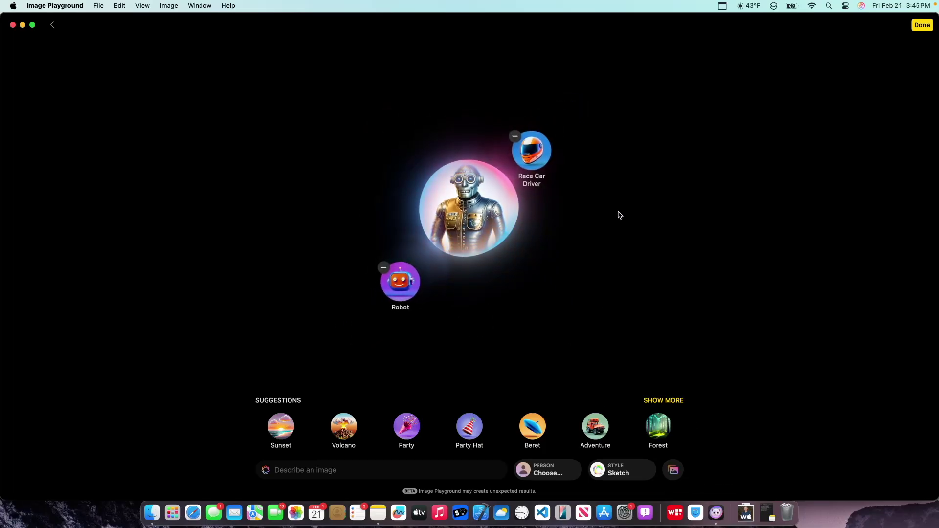
Remove the Robot concept and settle on the third racing-helmet image, keeping Sketch style.
click(387, 266)
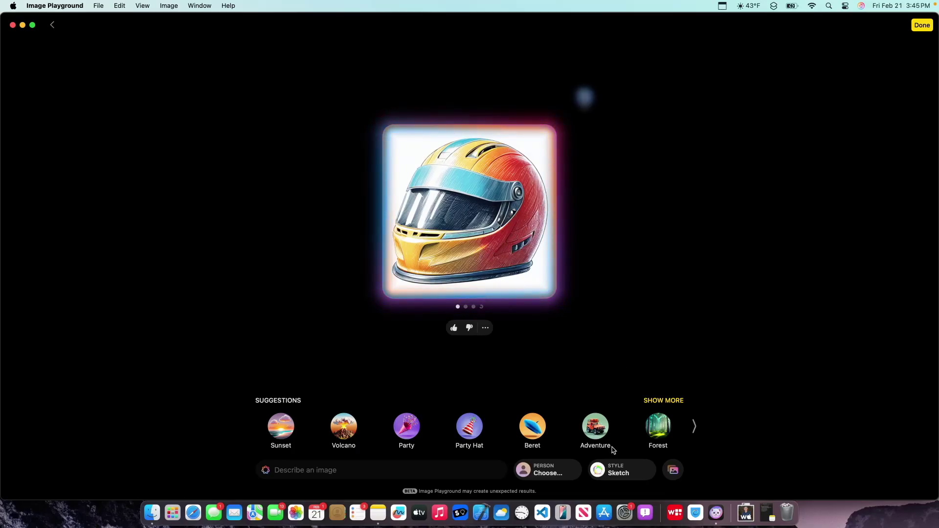
click(576, 209)
click(577, 210)
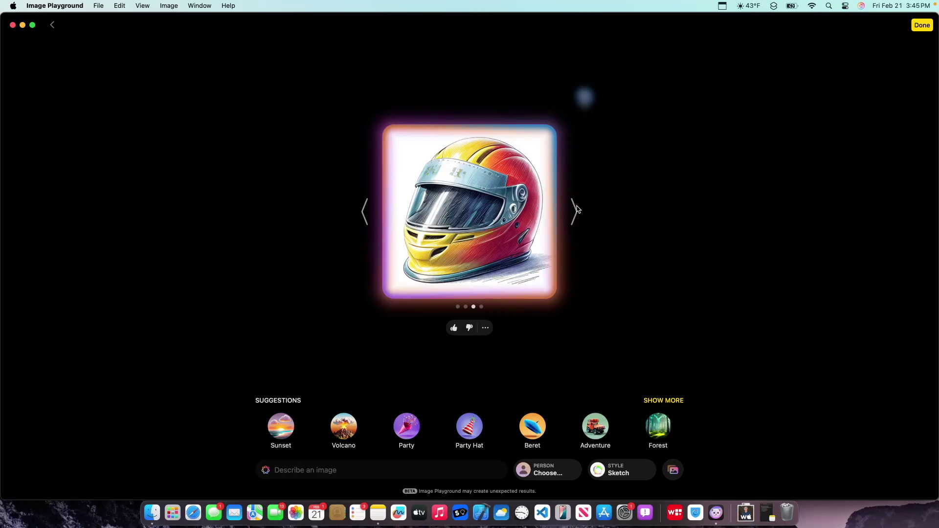
click(619, 470)
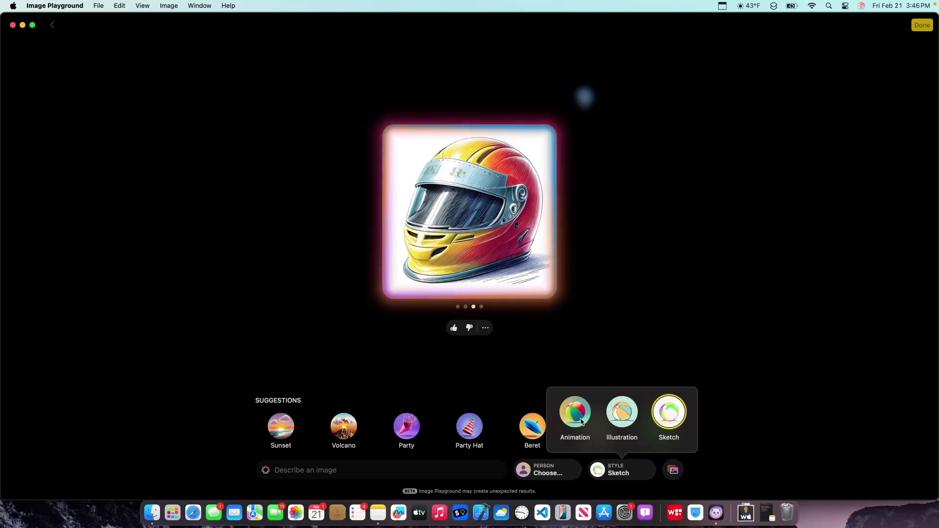
click(694, 258)
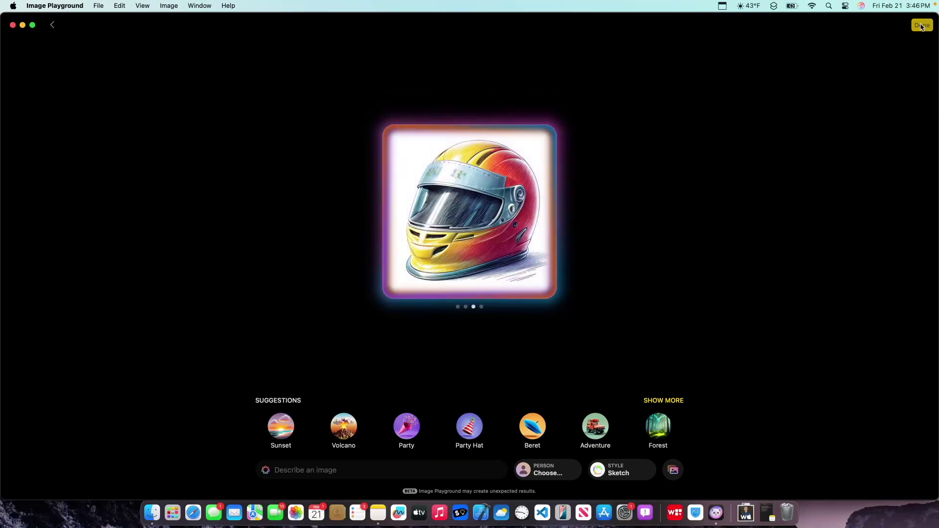
Save the finished Sketch-style racing-helmet image with Done.
click(922, 26)
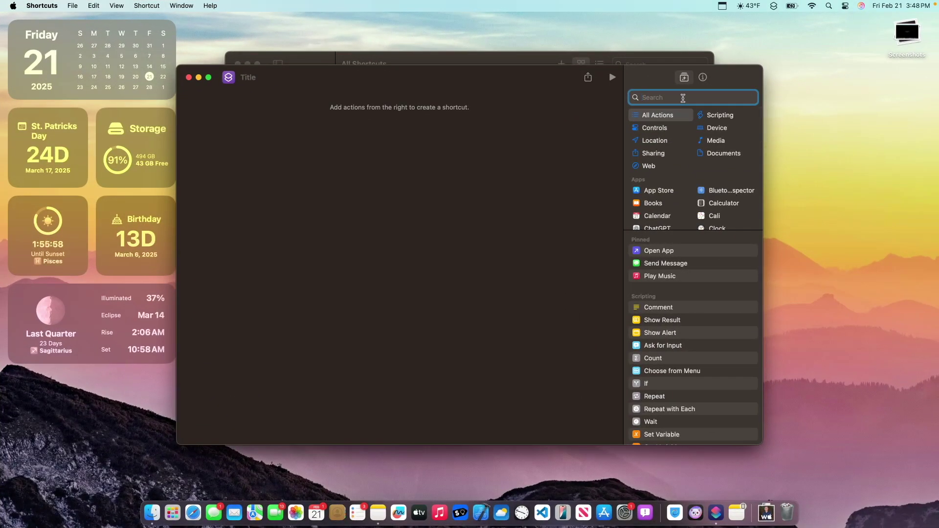
Add the Open Conversation action found by searching 'open con', and run the shortcut.
text(open )
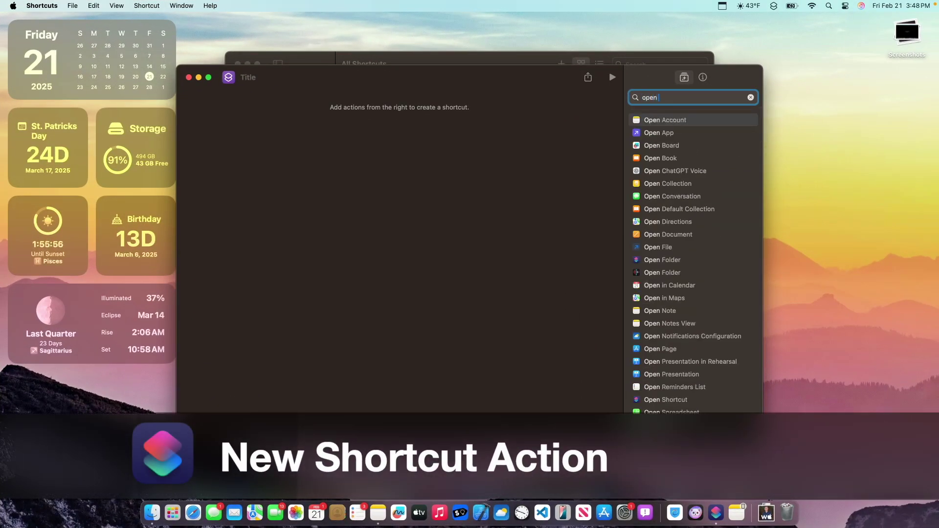
text(con)
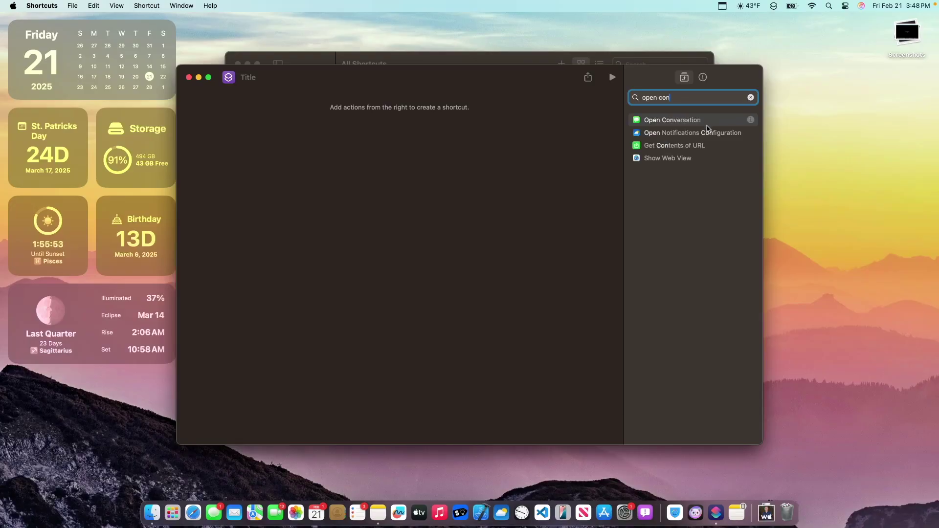
double_click(705, 121)
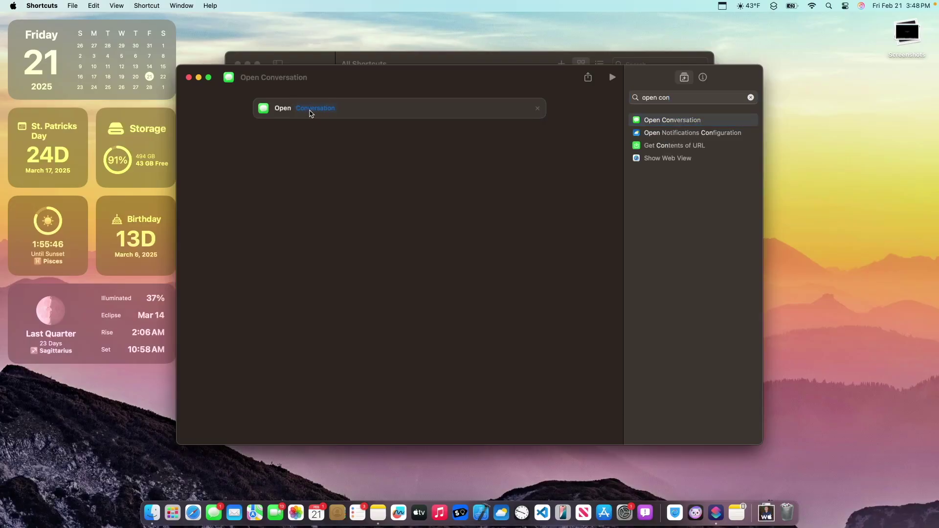
click(613, 77)
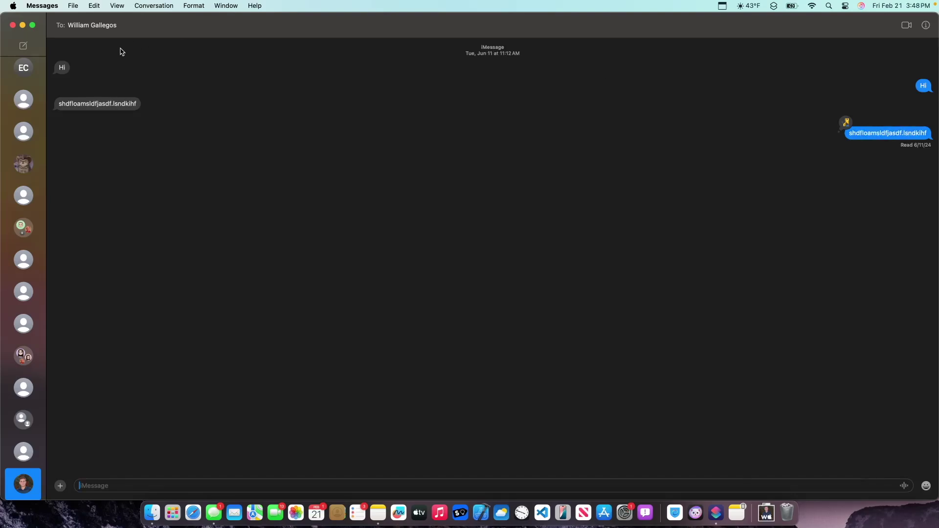
click(625, 513)
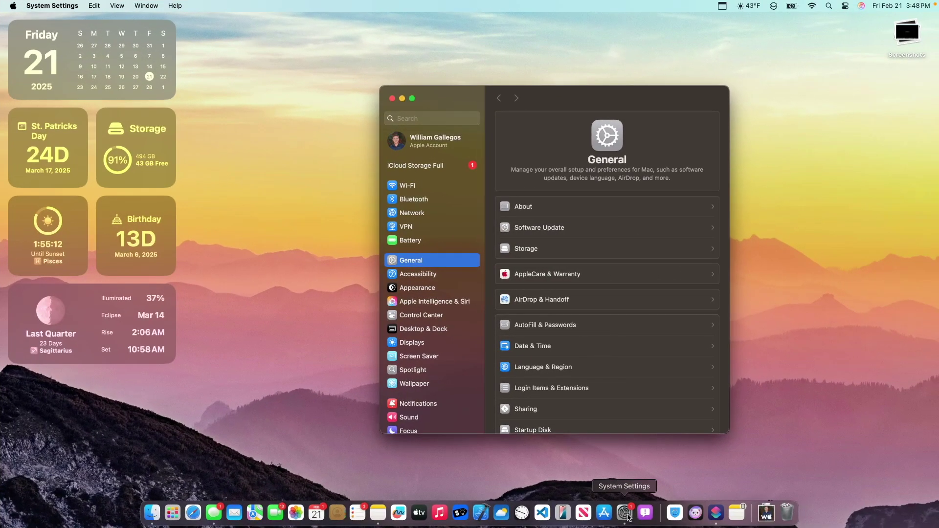
In Apple Intelligence & Siri settings, pick the Australian Siri voice variation, Voice 2.
click(443, 301)
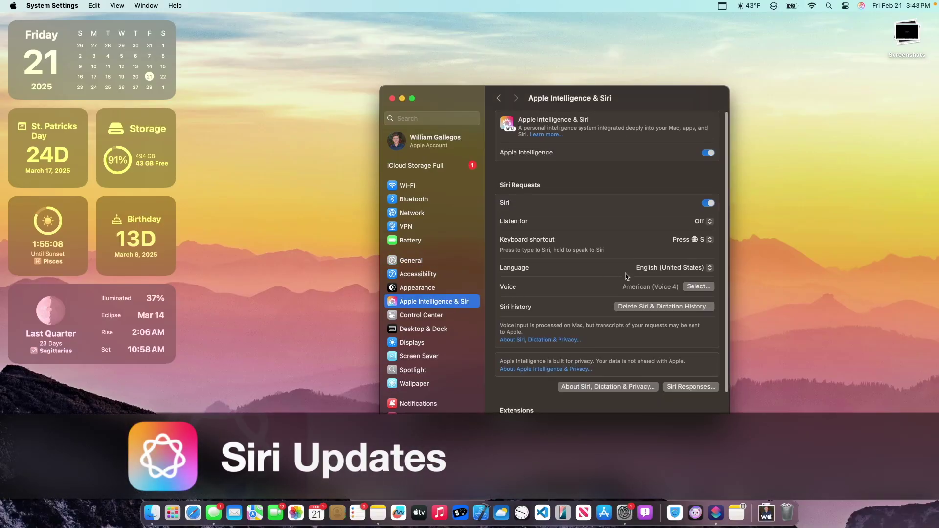
scroll(627, 277, down, 2)
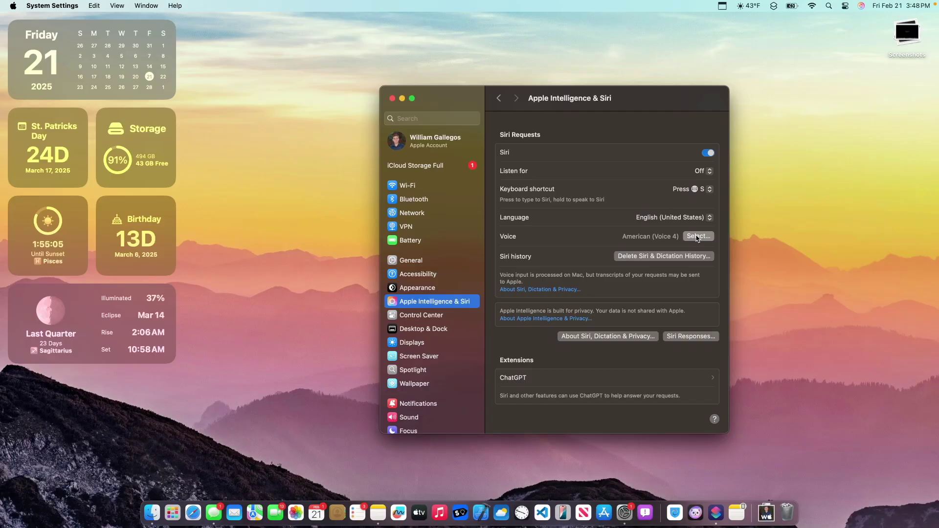
click(698, 237)
key(Down)
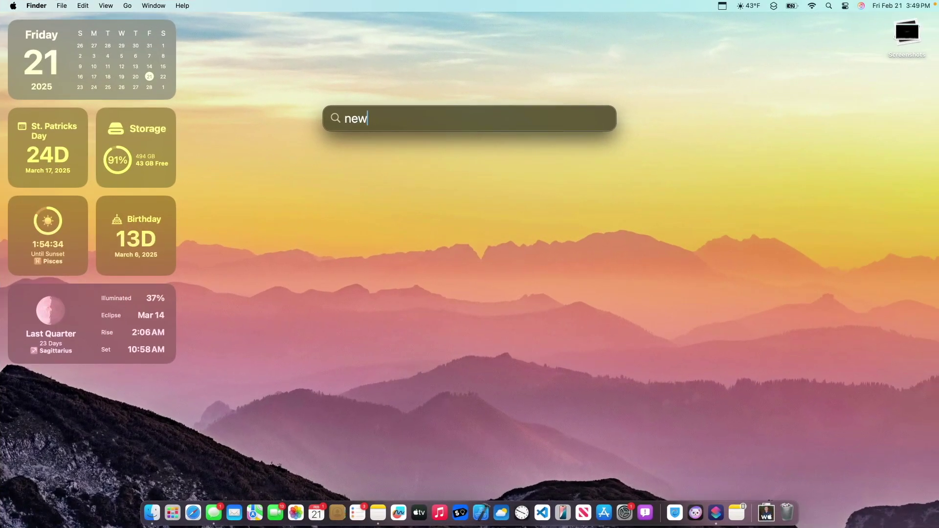
Launch News from Spotlight, move its window clear of the widgets, and search for 'food'.
text(s)
key(Return)
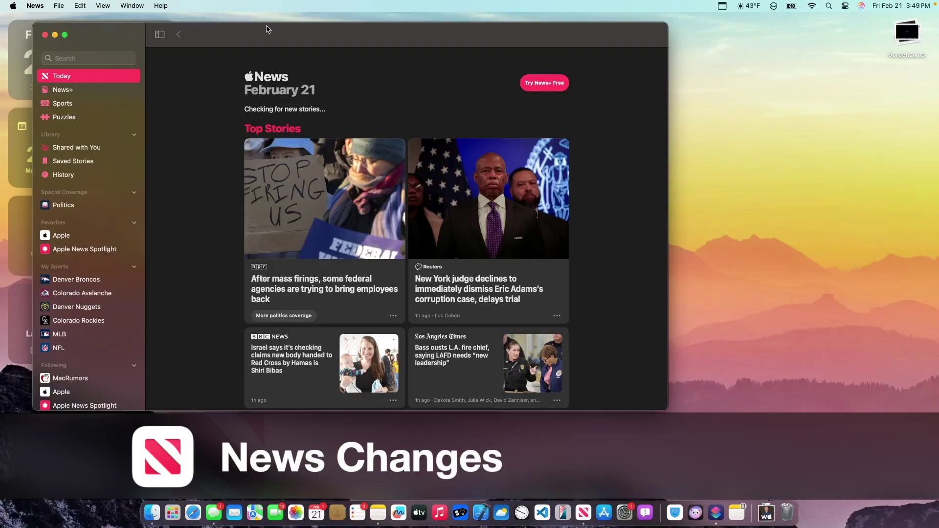
drag(268, 29, 401, 62)
key(super+f)
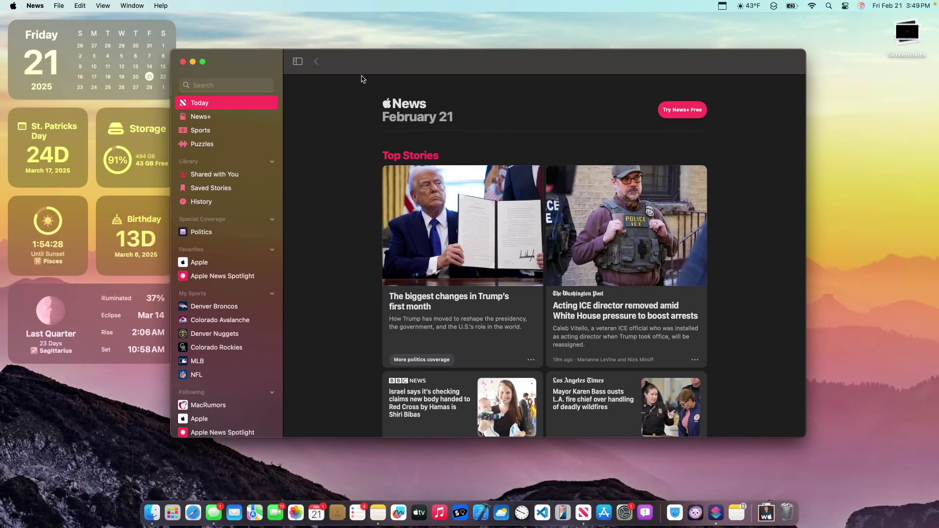
text(fo)
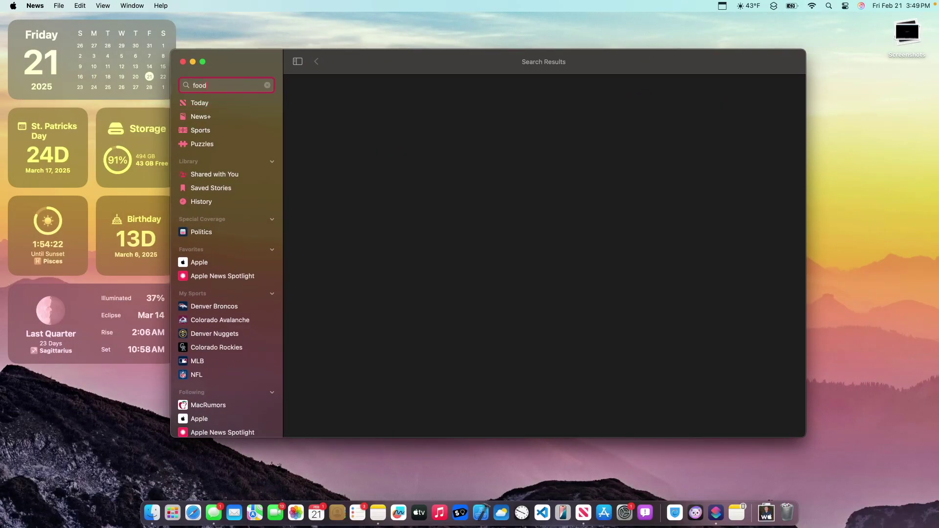
text(od)
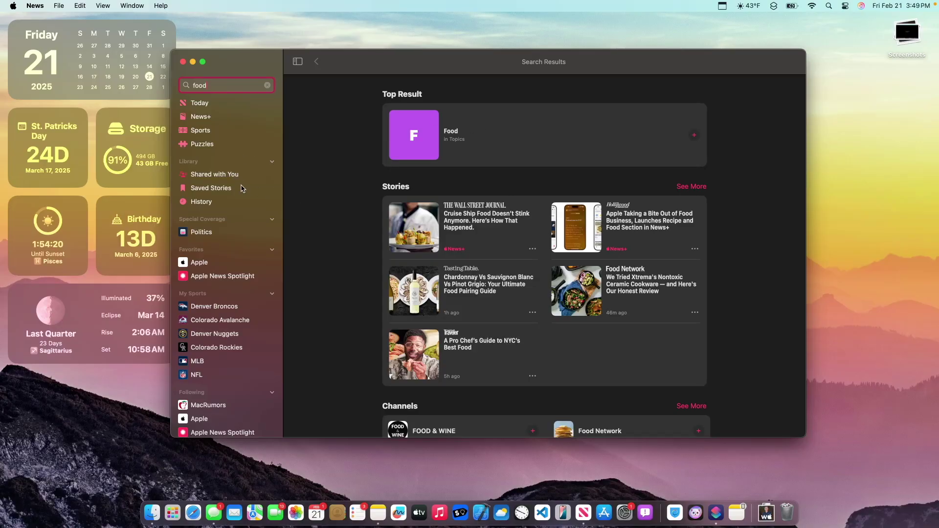
scroll(235, 211, down, 3)
scroll(230, 225, up, 3)
scroll(227, 237, down, 2)
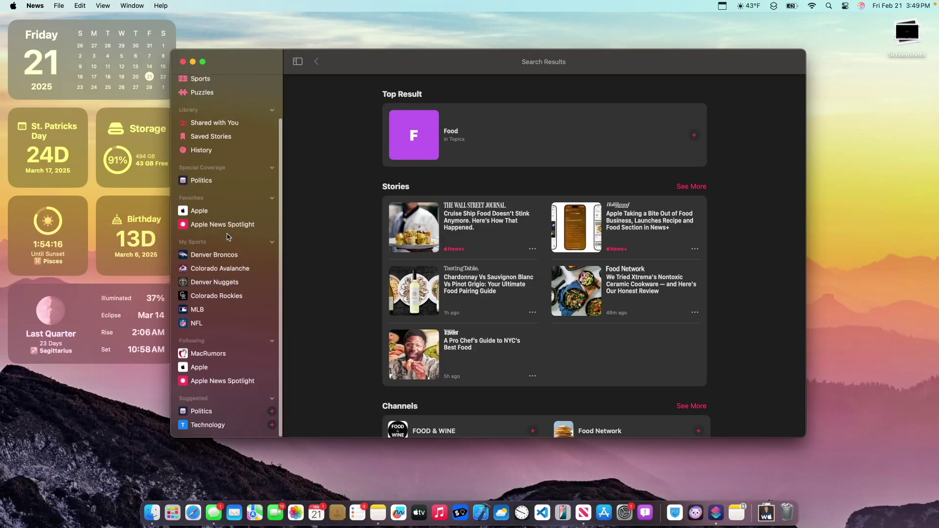
scroll(228, 238, up, 3)
Browse the News+ Food magazine titles such as Bon Appétit, FOOD & WINE and EatingWell.
click(201, 116)
scroll(654, 262, down, 5)
scroll(653, 259, up, 8)
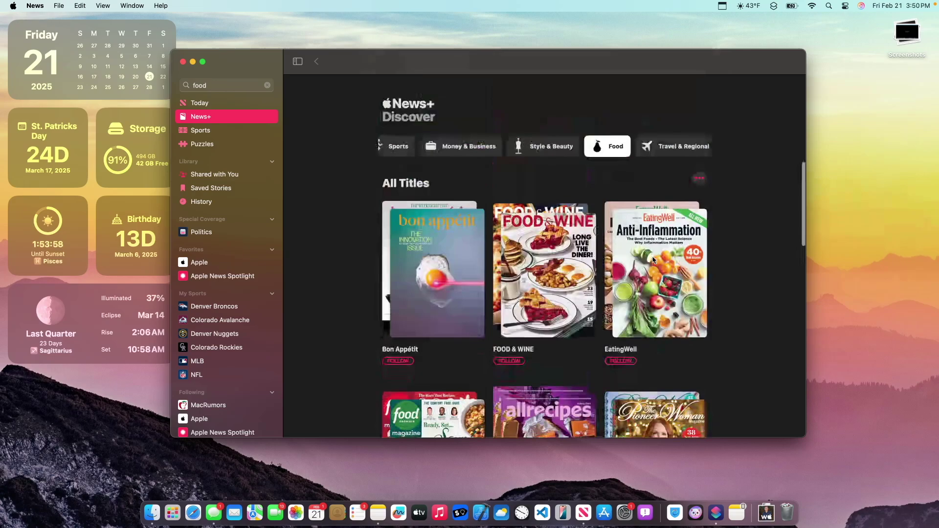
scroll(653, 259, down, 2)
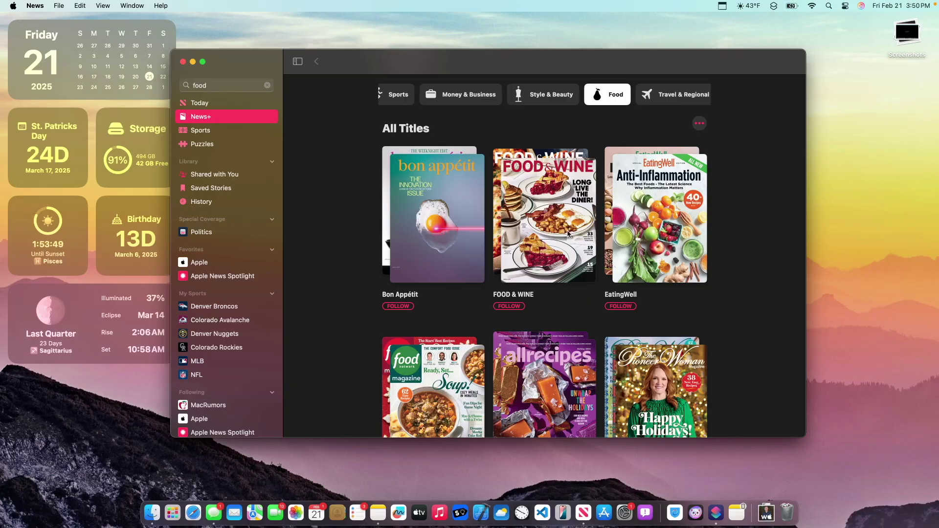
Open the FOOD & WINE March 2025 issue to its News+ free-trial offer, then hide News.
click(568, 234)
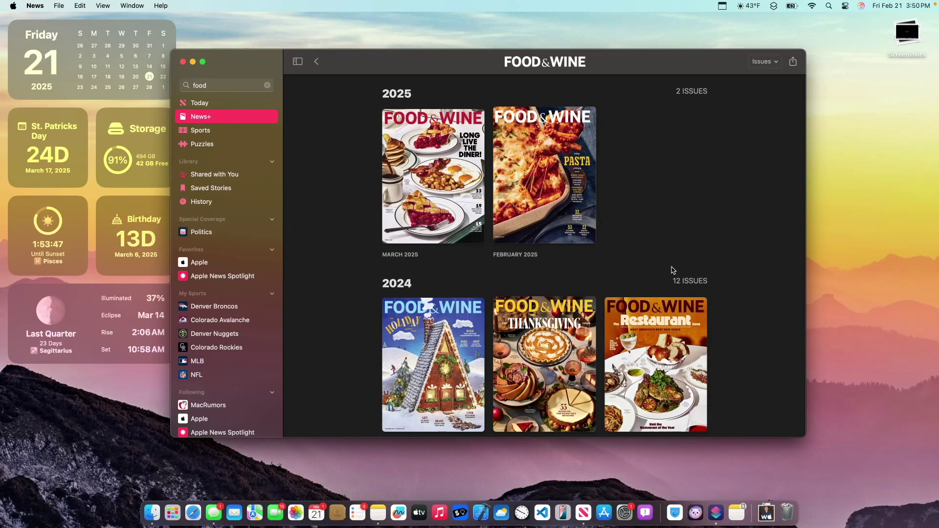
scroll(753, 278, down, 20)
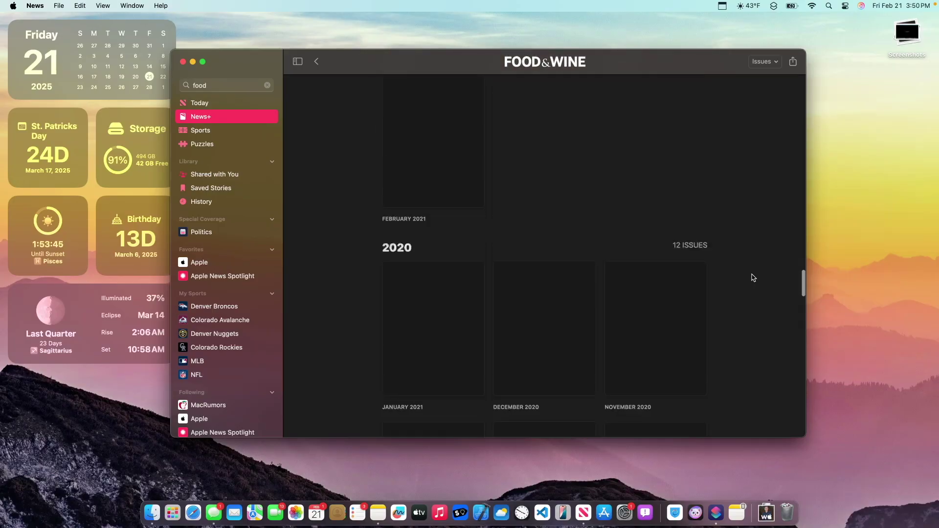
scroll(754, 277, up, 20)
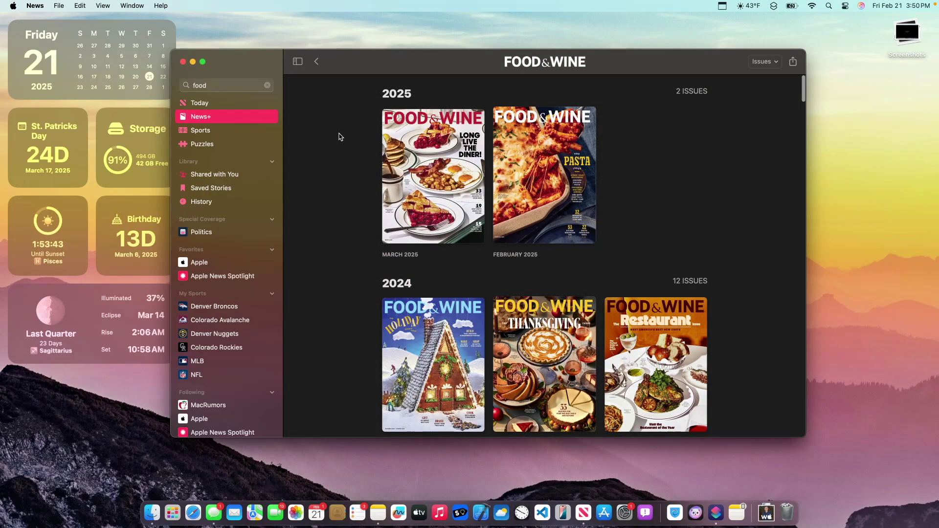
click(394, 147)
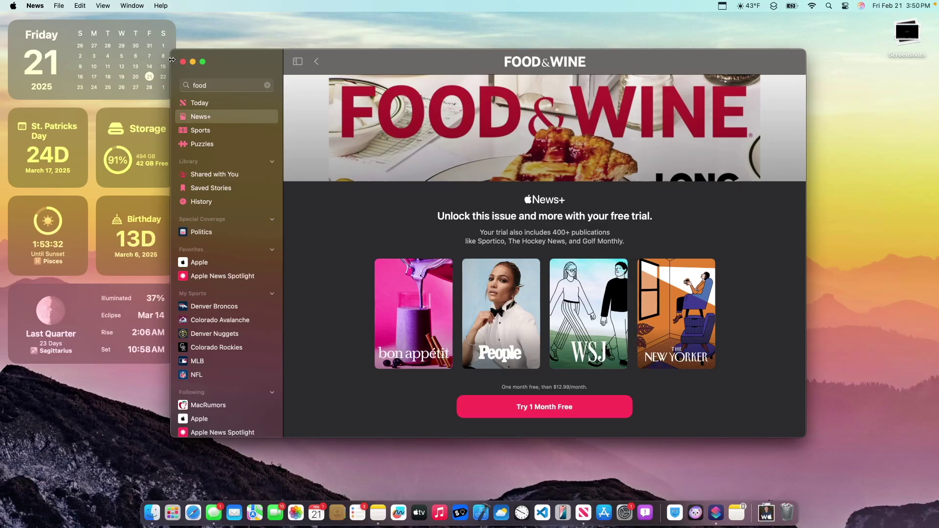
key(super+h)
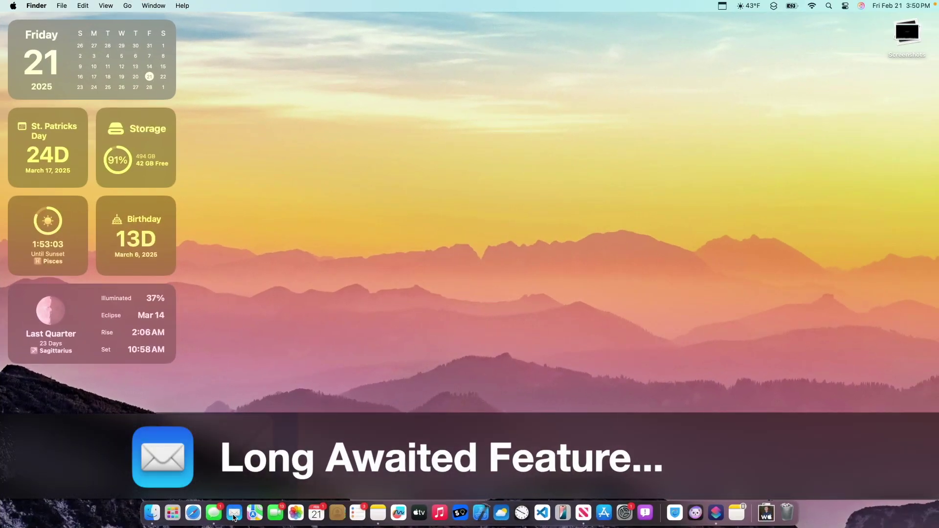
Open Mail and switch the inbox between All Mail and Primary.
click(234, 514)
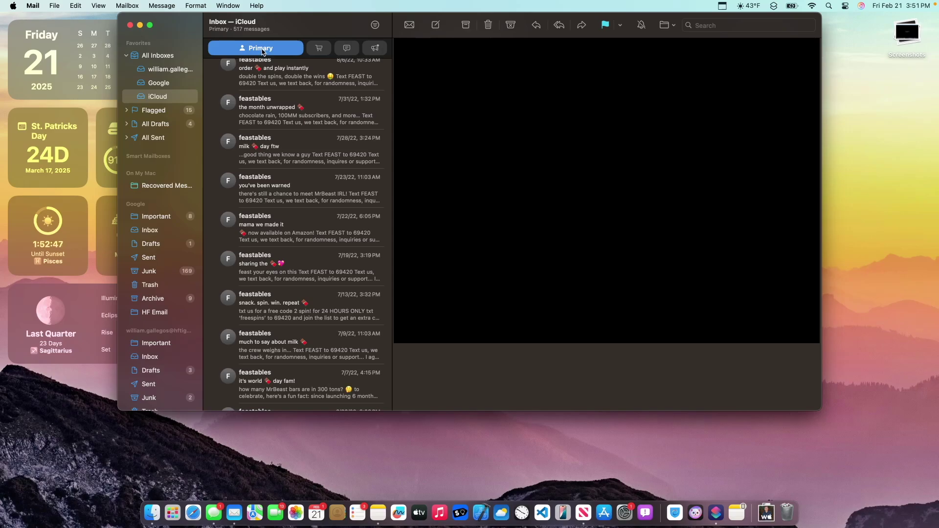
click(262, 51)
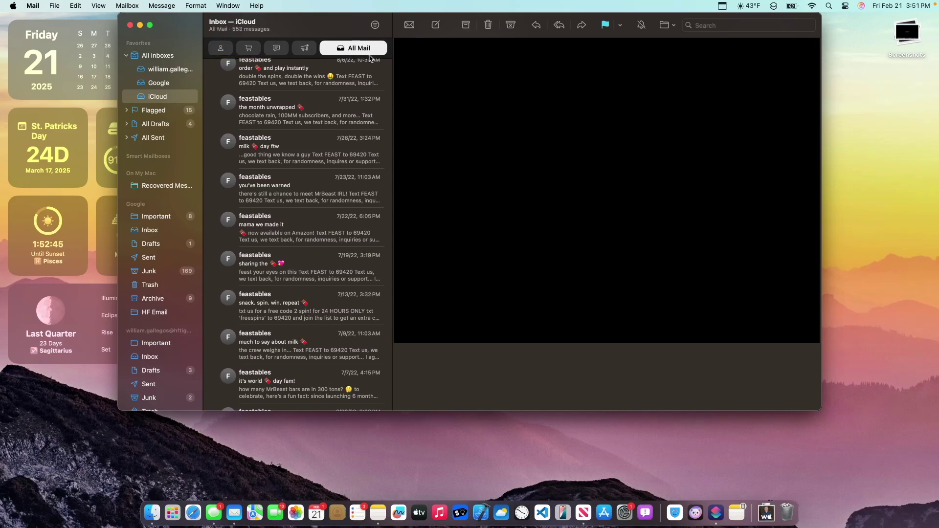
click(221, 48)
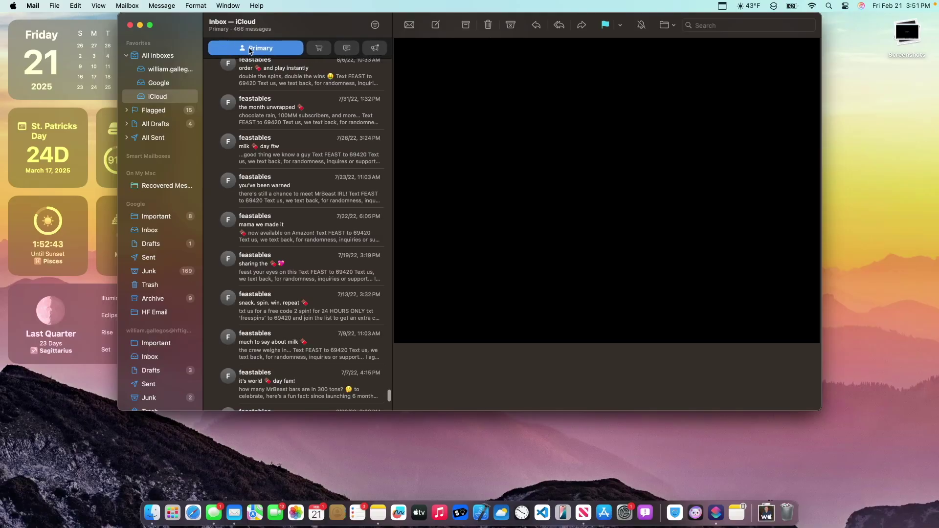
Browse the Transactions, Updates and Promotions categories, then return to All Mail's 553 messages.
click(317, 47)
click(347, 48)
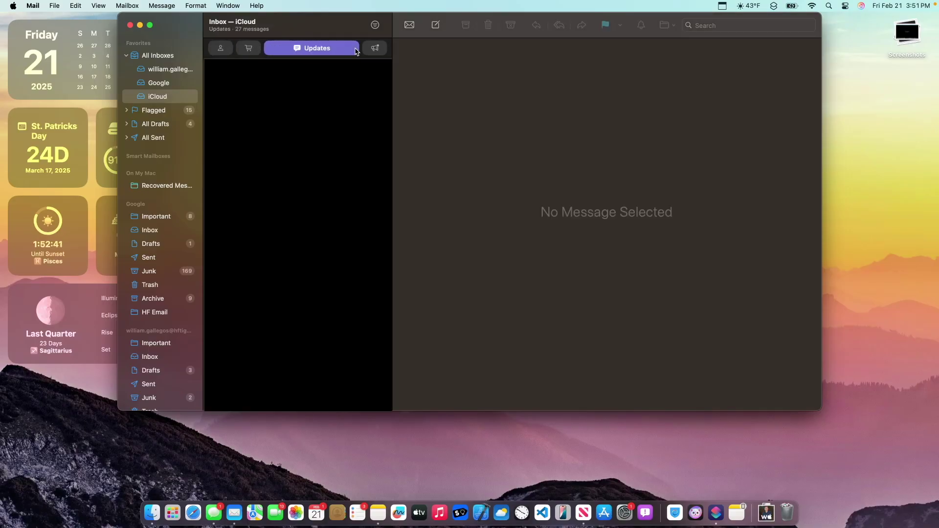
click(375, 49)
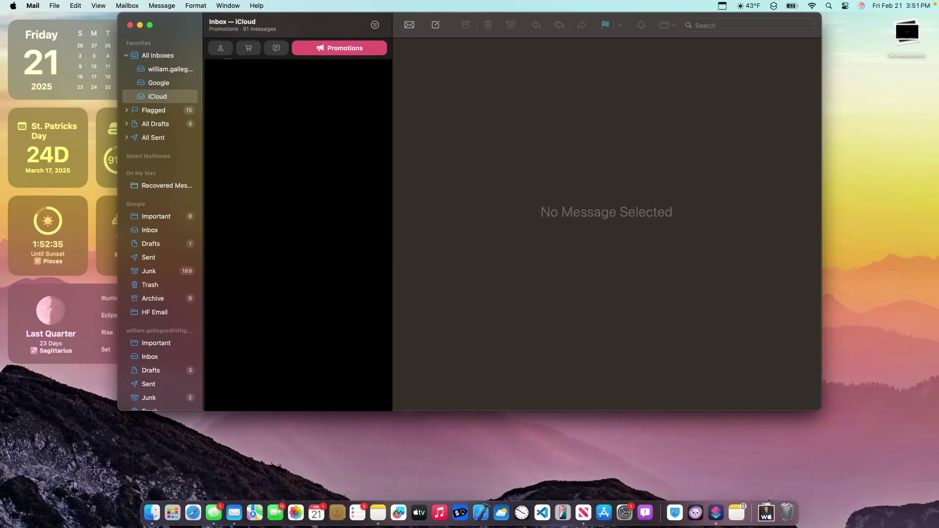
click(221, 48)
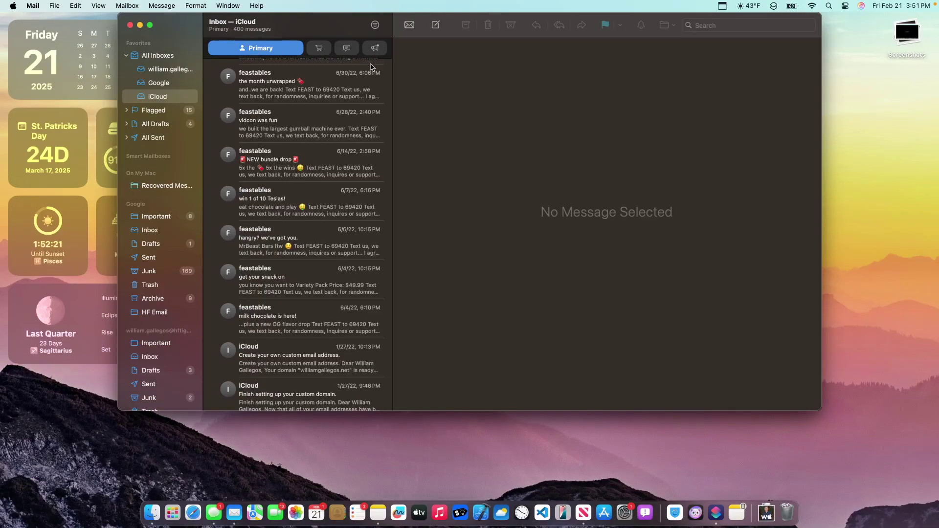
scroll(360, 197, up, 8)
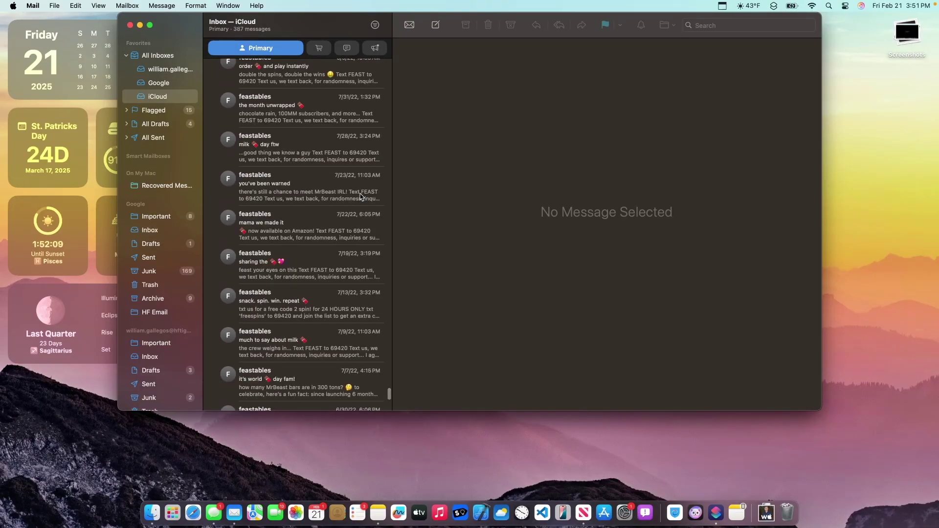
click(258, 49)
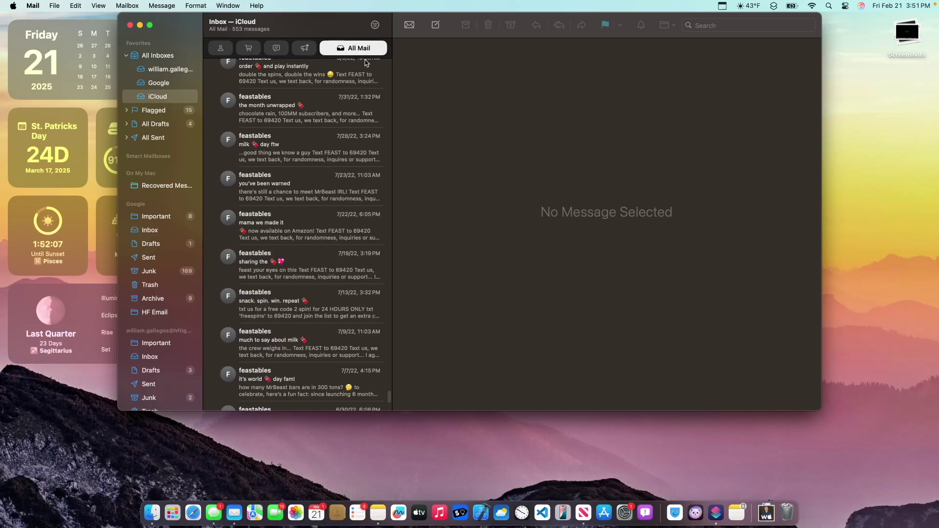
Turn off Show Mail Categories, read and close the About Categories explanation, then quit Mail.
click(98, 5)
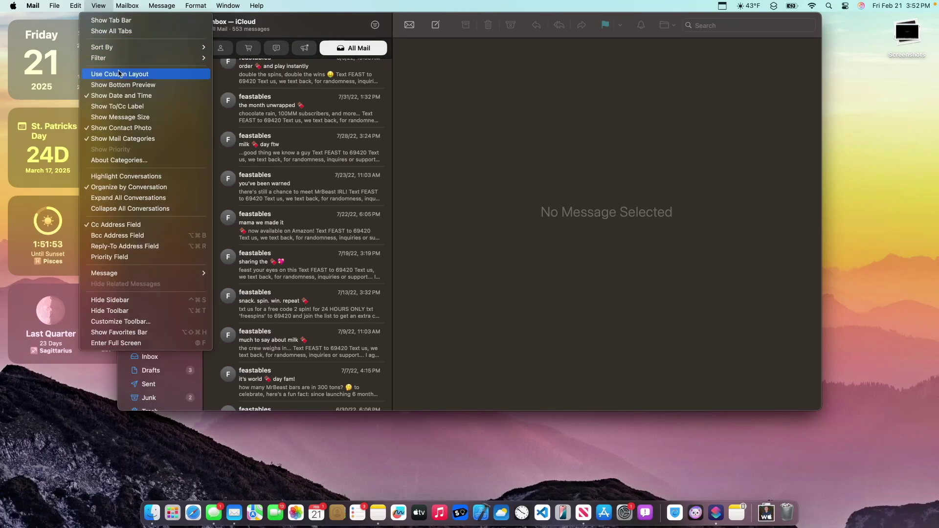
click(131, 139)
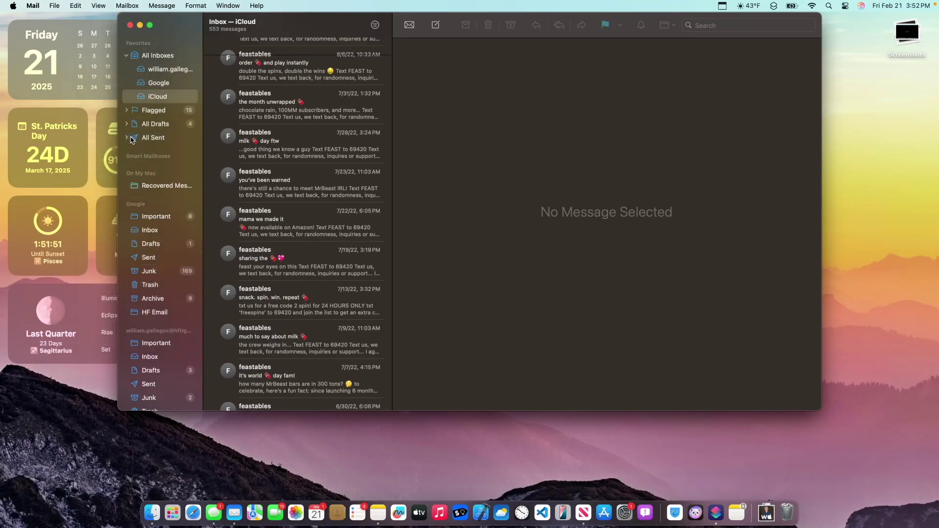
click(98, 5)
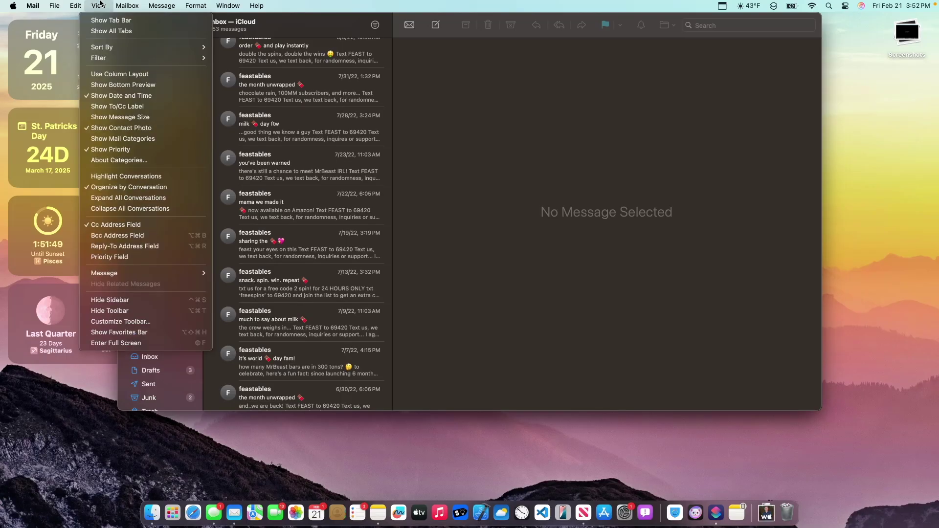
click(131, 150)
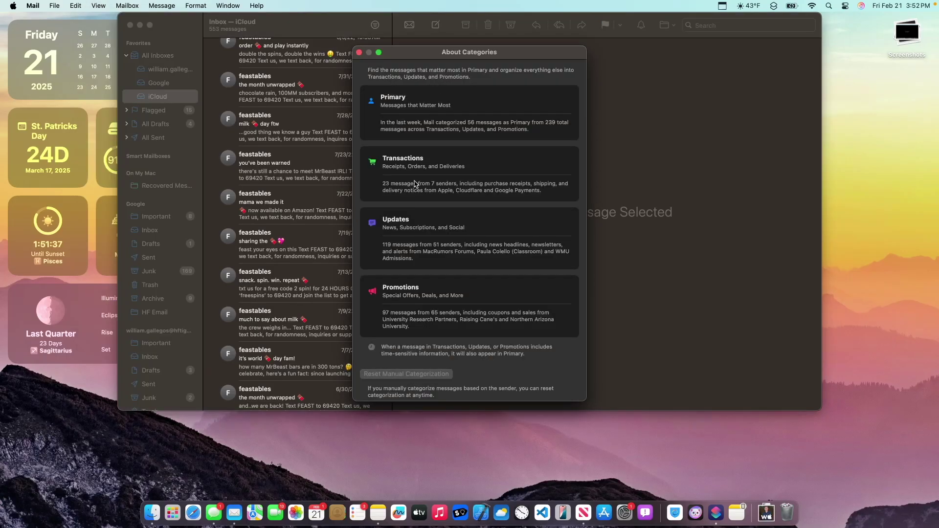
scroll(446, 328, up, 1)
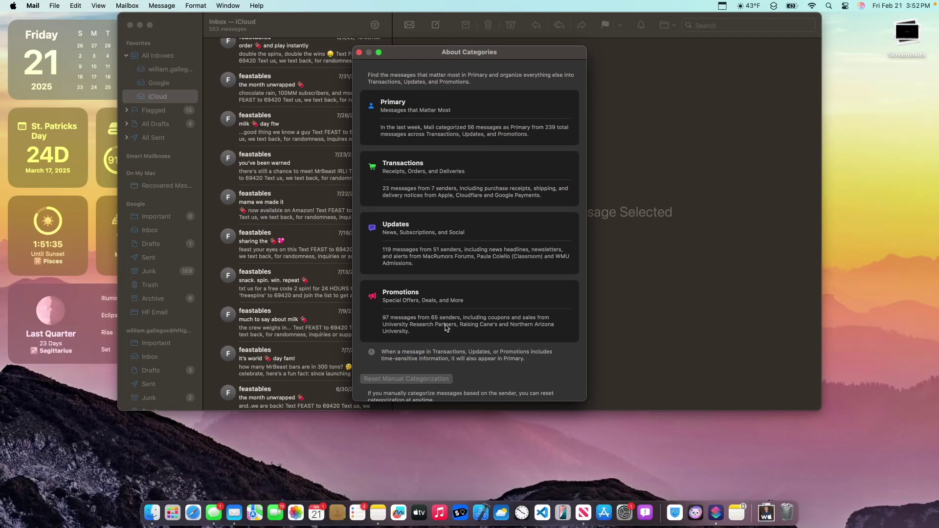
scroll(445, 326, down, 1)
key(super+w)
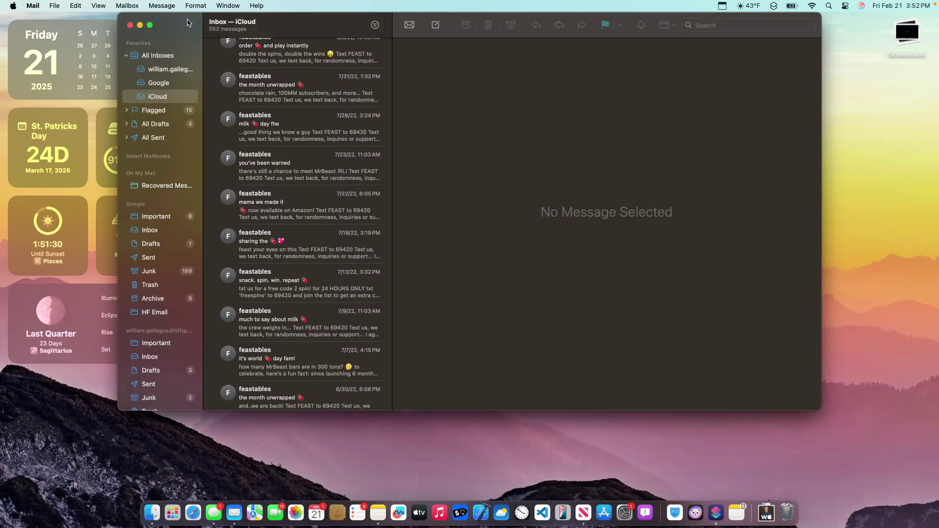
drag(187, 23, 192, 57)
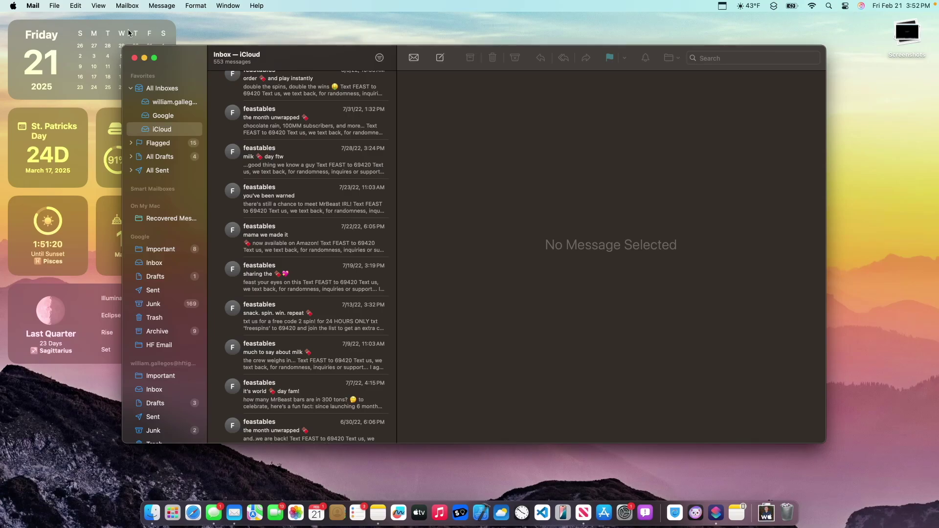
click(33, 5)
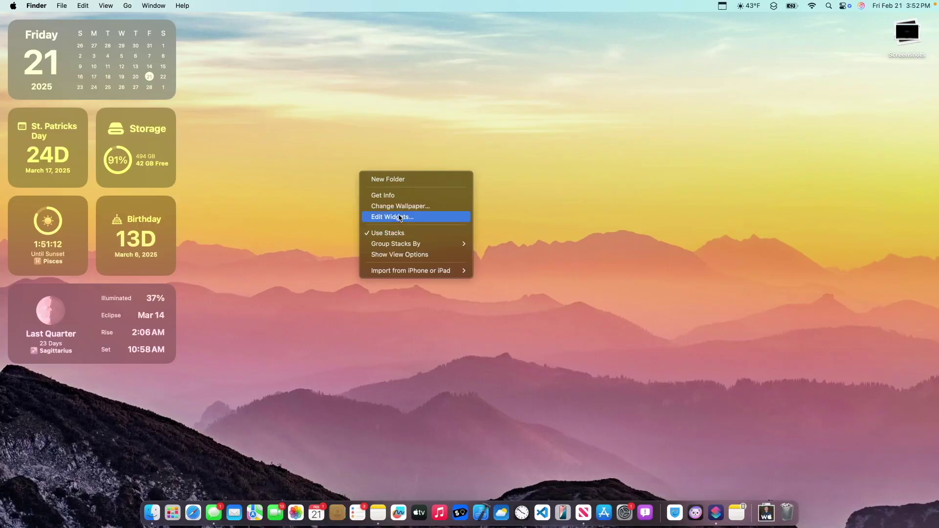
Place the Podcasts Saved Episodes widget at the desktop's top right from the widget gallery.
click(400, 218)
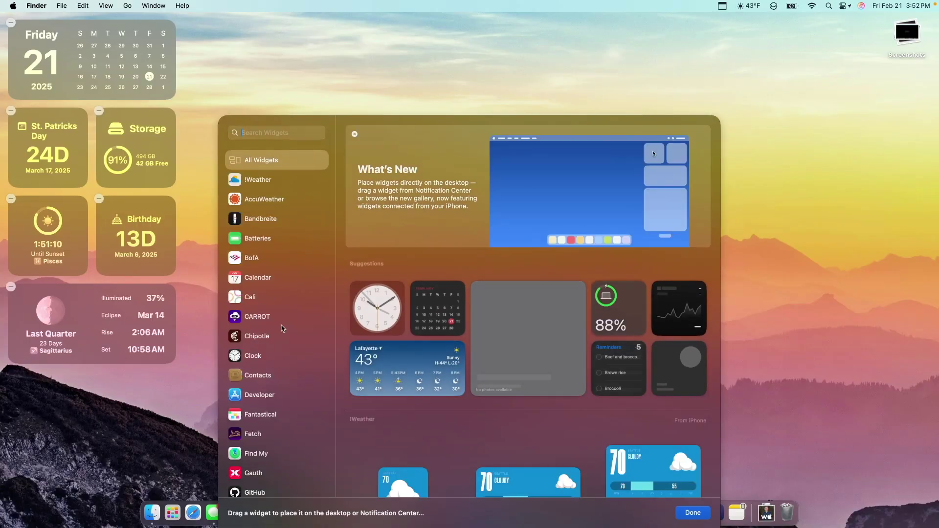
scroll(281, 329, down, 15)
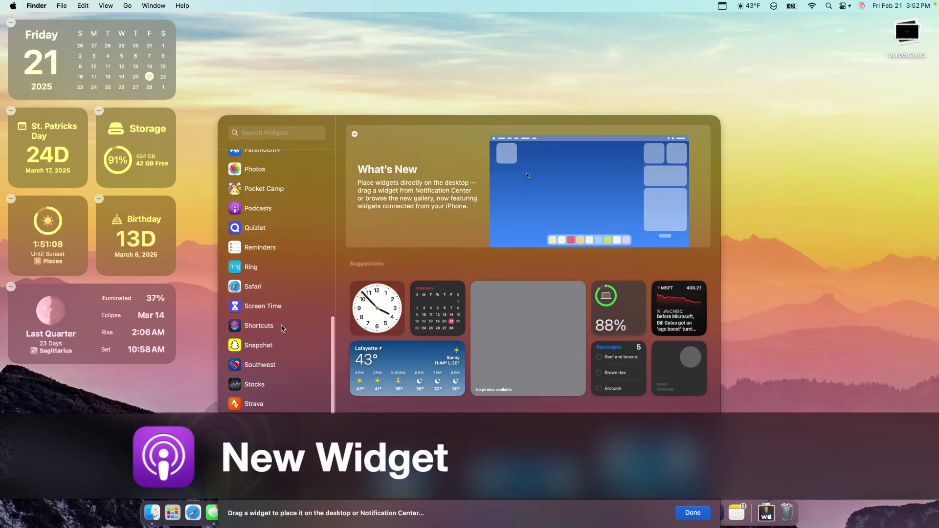
scroll(283, 328, up, 5)
click(277, 319)
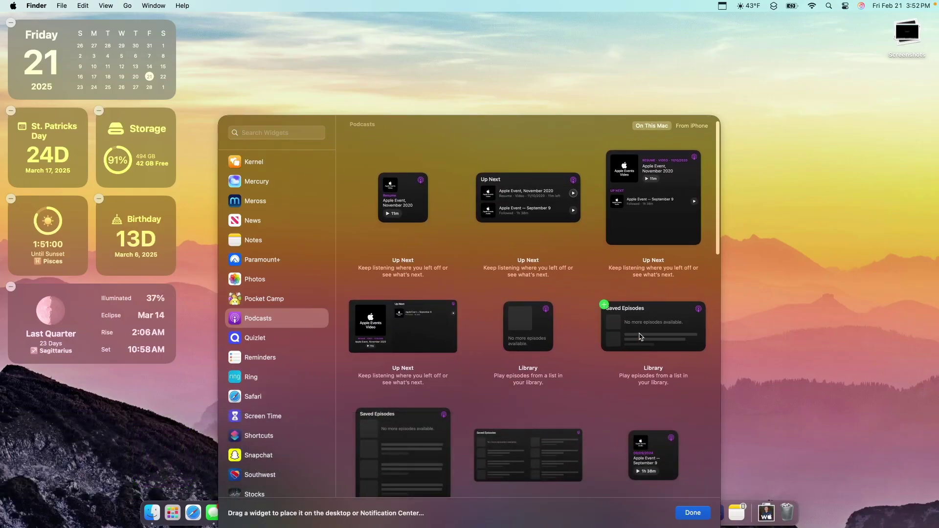
drag(640, 337, 768, 78)
Add the large Apple Events Audio Shows widget below Saved Episodes and finish editing.
scroll(590, 320, down, 5)
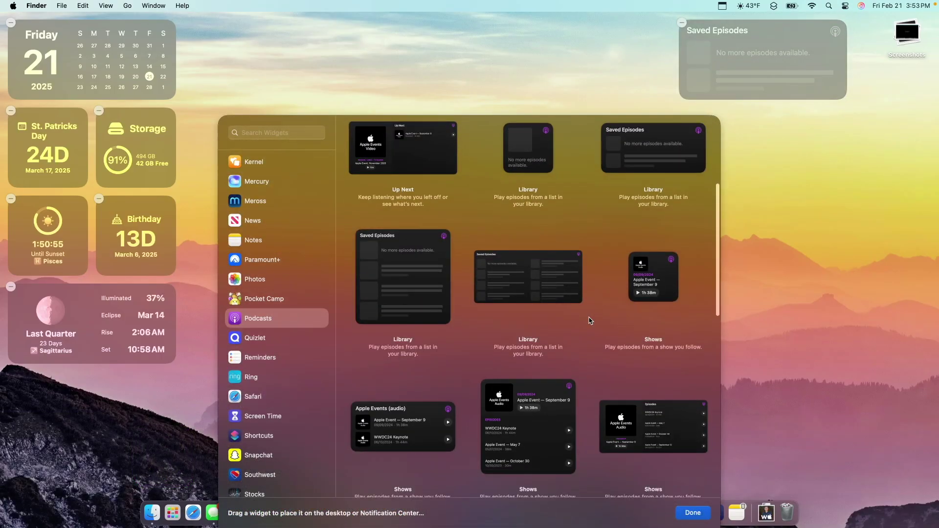
drag(508, 430, 723, 224)
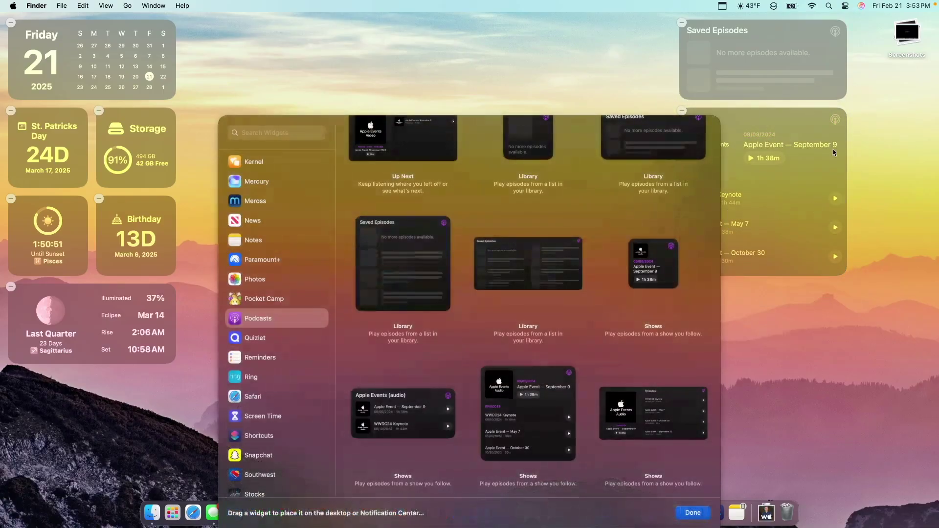
click(896, 177)
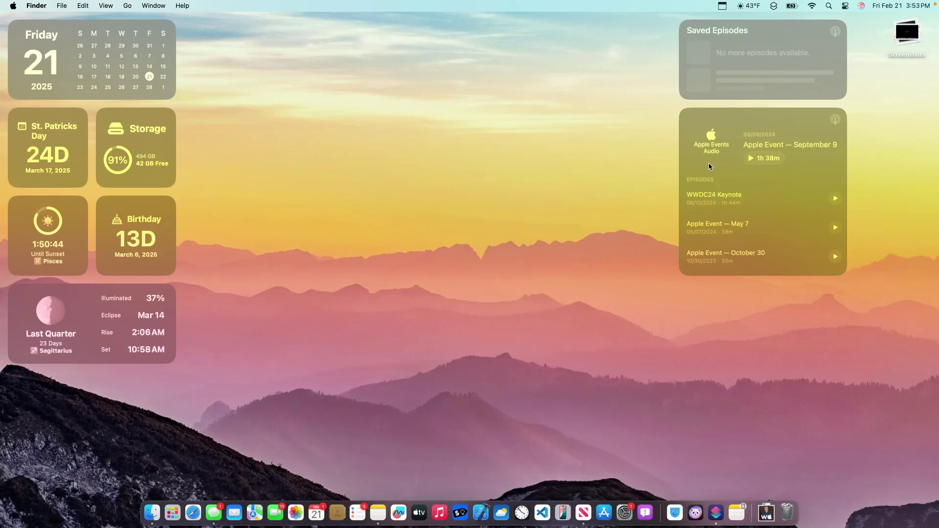
Remove the Saved Episodes widget and the Apple Events Audio Shows widget from the desktop.
right_click(768, 44)
click(798, 122)
right_click(791, 125)
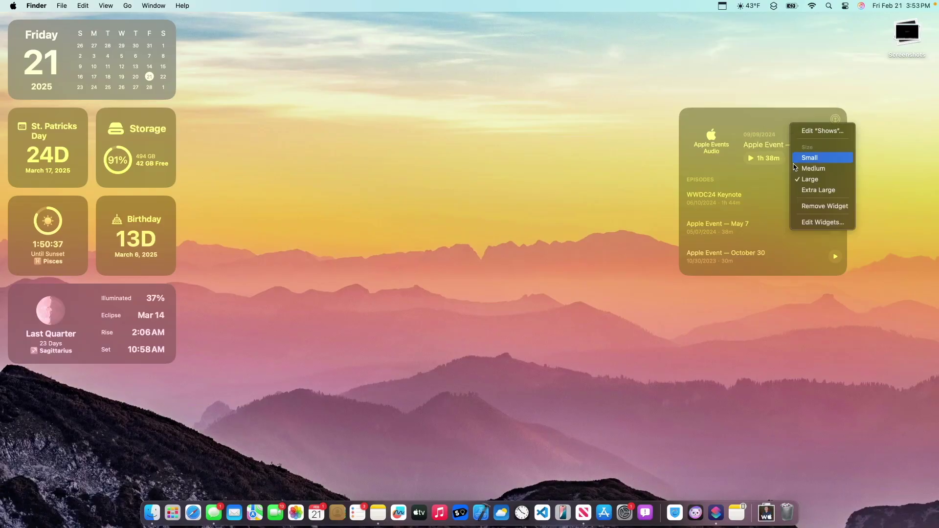
click(822, 207)
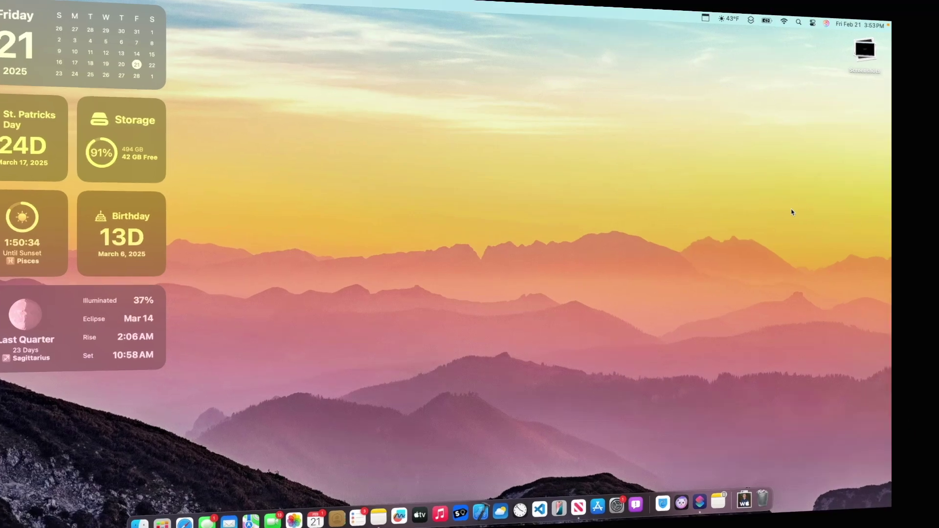